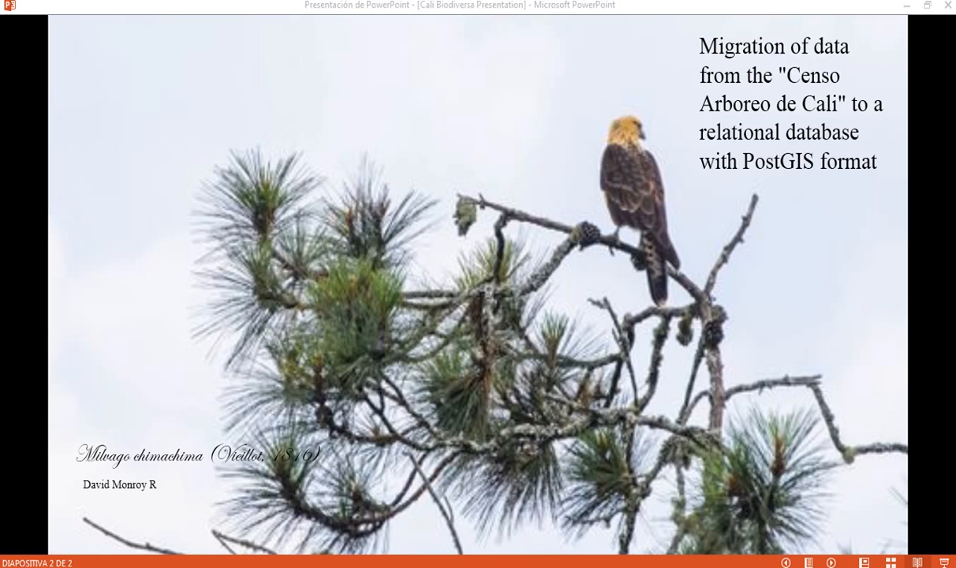
# - Switch to pgAdmin III and start a new database named cali_biodiversa on the PostgreSQL 8.4 server
pyautogui.hotkey('alt', 'Tab')
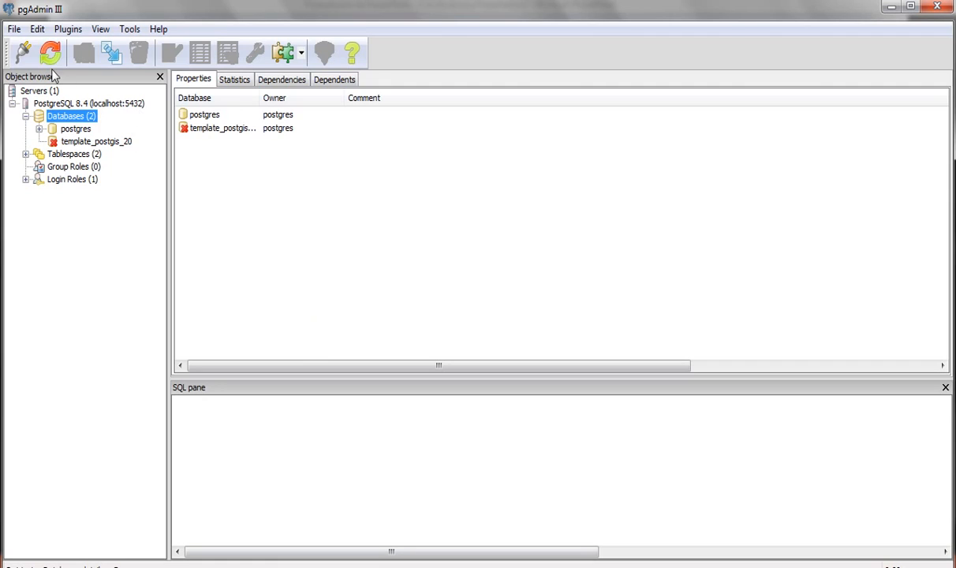
pyautogui.rightClick(76, 124)
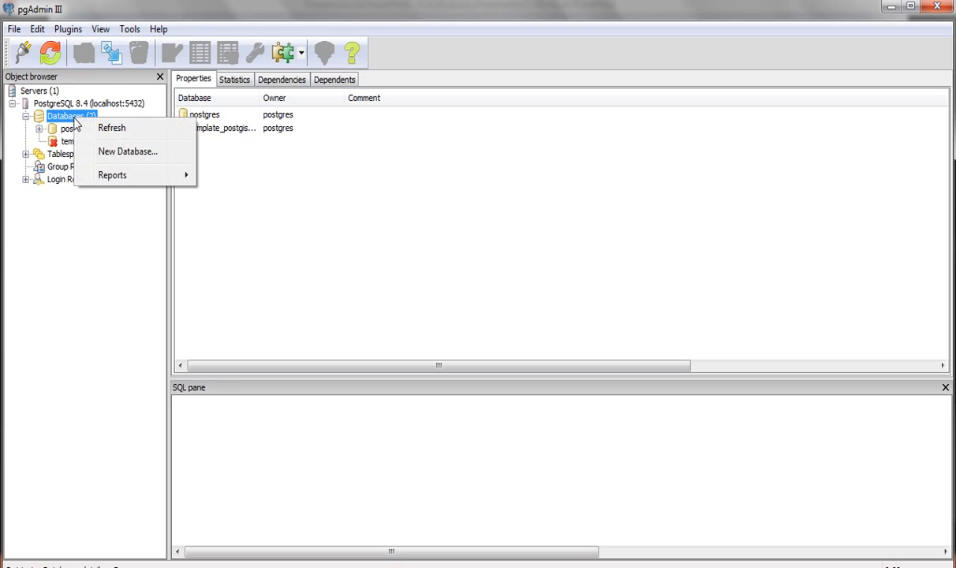
pyautogui.click(123, 153)
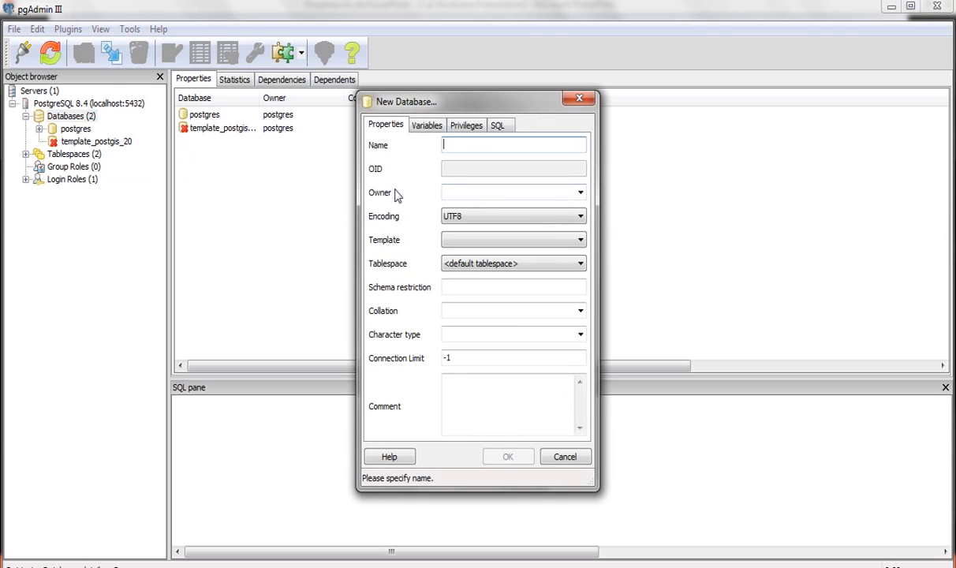
pyautogui.write('Cali')
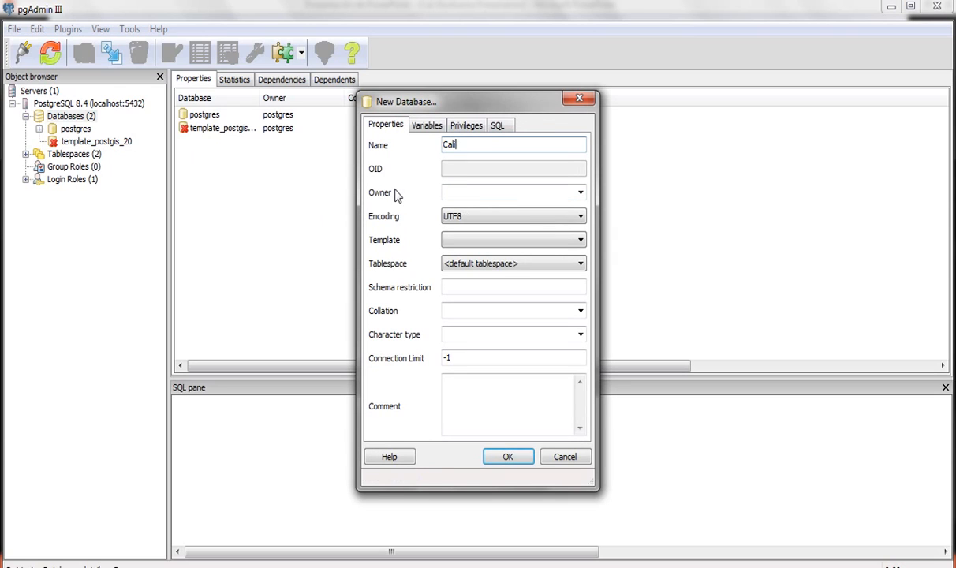
pyautogui.write('Bio')
pyautogui.press('BackSpace')
pyautogui.press('BackSpace')
pyautogui.press('BackSpace')
pyautogui.press('BackSpace')
pyautogui.press('BackSpace')
pyautogui.press('BackSpace')
pyautogui.press('BackSpace')
pyautogui.write('C')
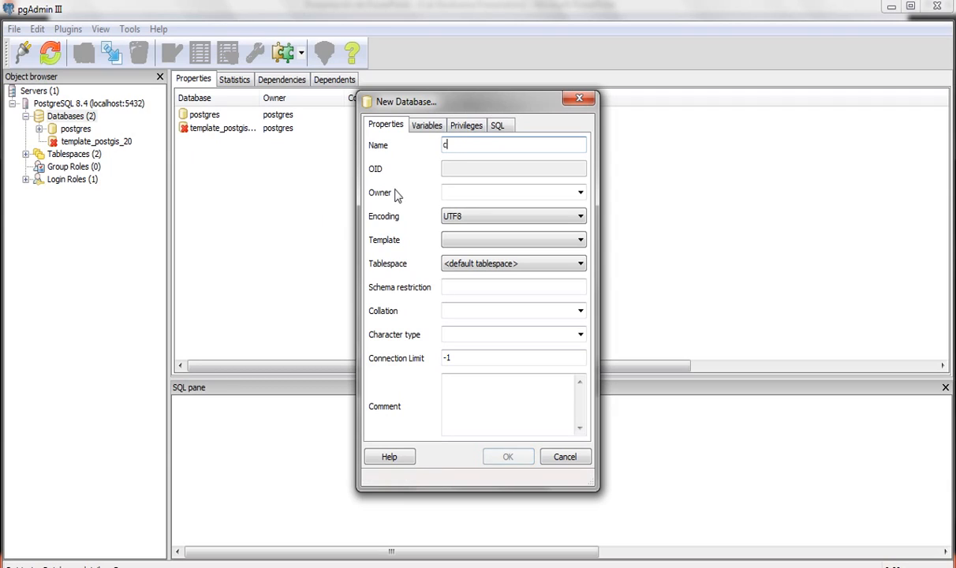
pyautogui.write('ali_')
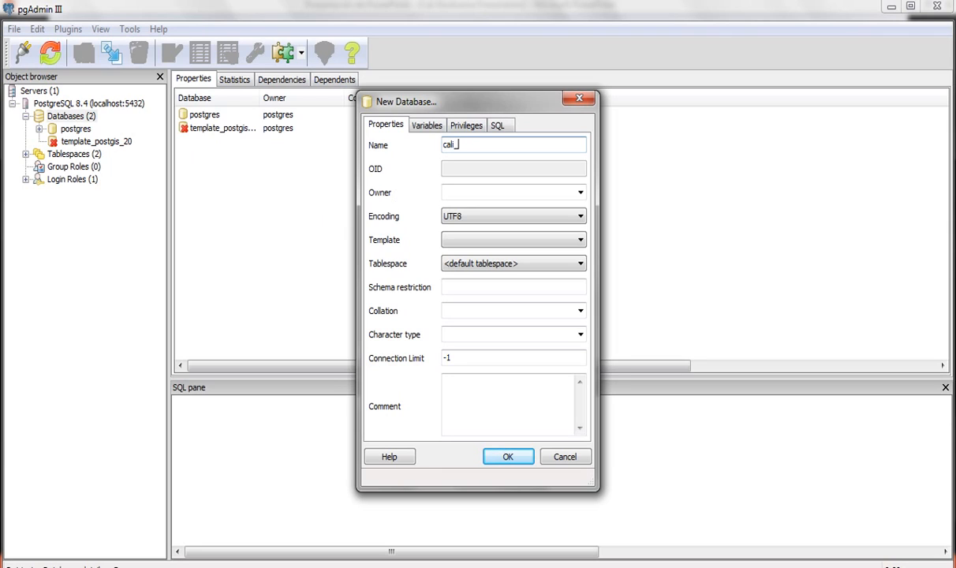
pyautogui.write('biodiversa')
# - Base the new database on template_postgis_20 and create it
pyautogui.click(552, 239)
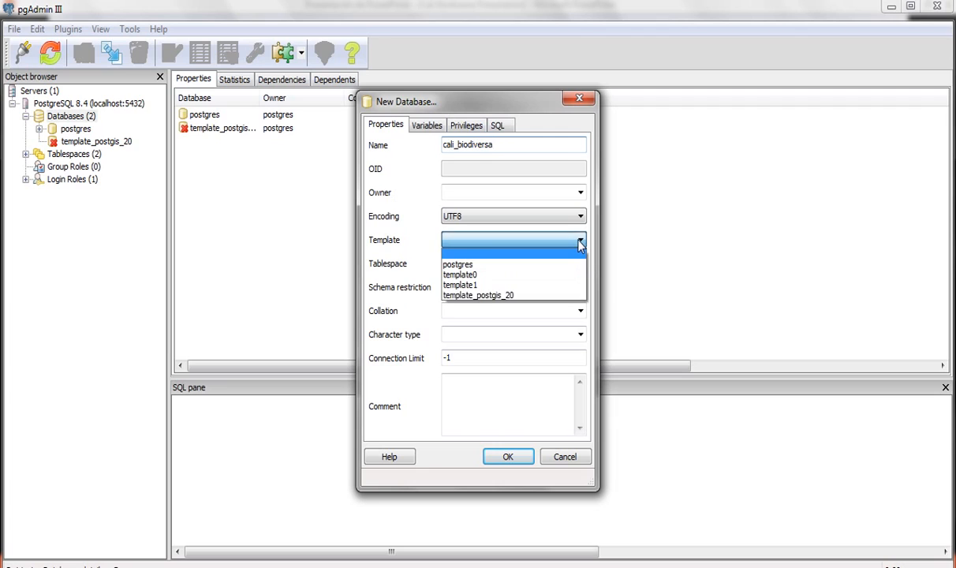
pyautogui.click(486, 297)
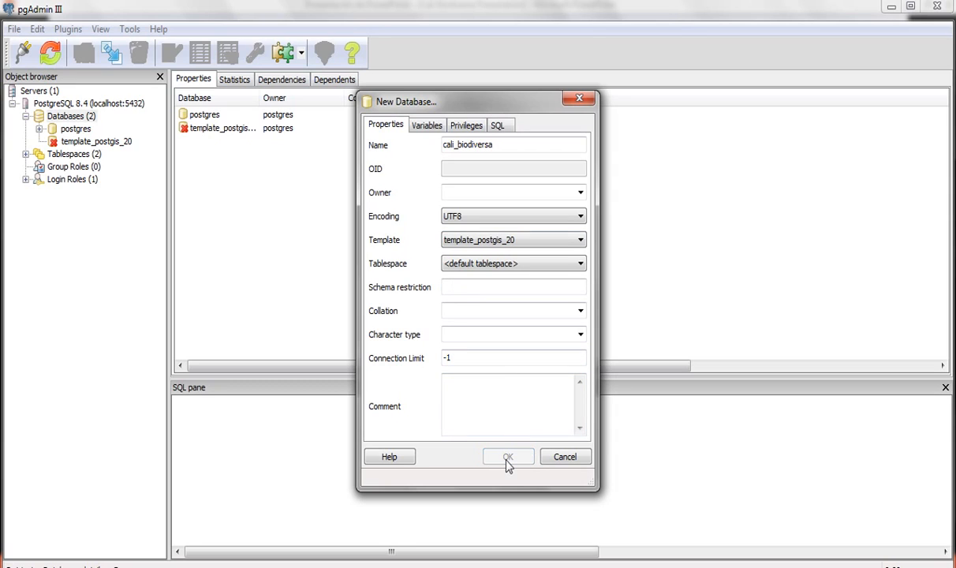
pyautogui.click(507, 459)
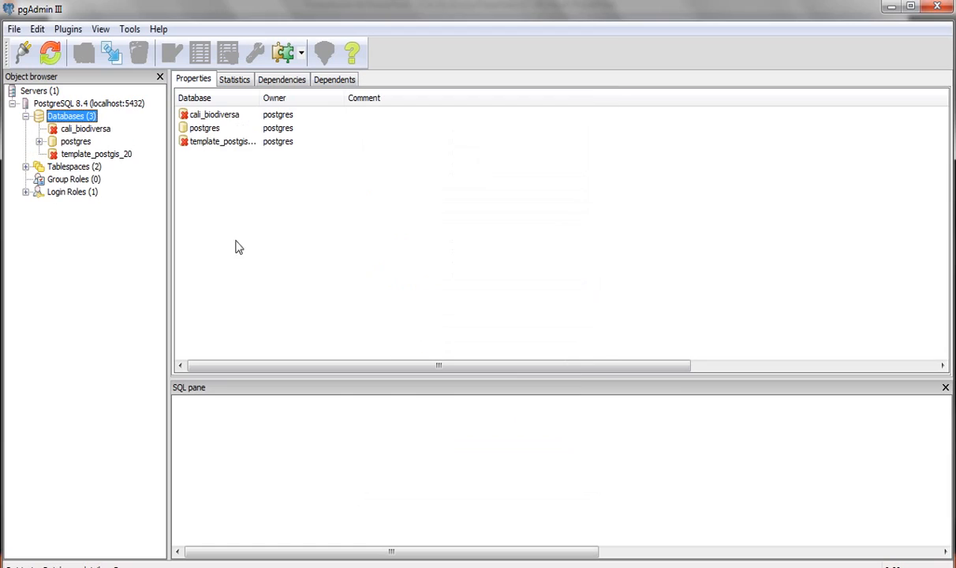
# - Examine the cali_biodiversa database's schemas and the tables in its public schema
pyautogui.click(67, 130)
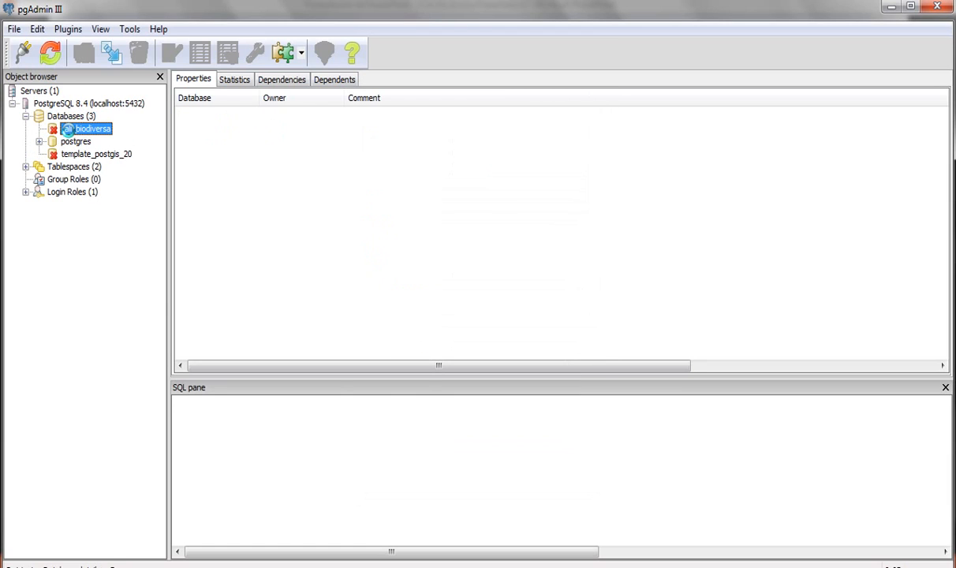
pyautogui.click(40, 129)
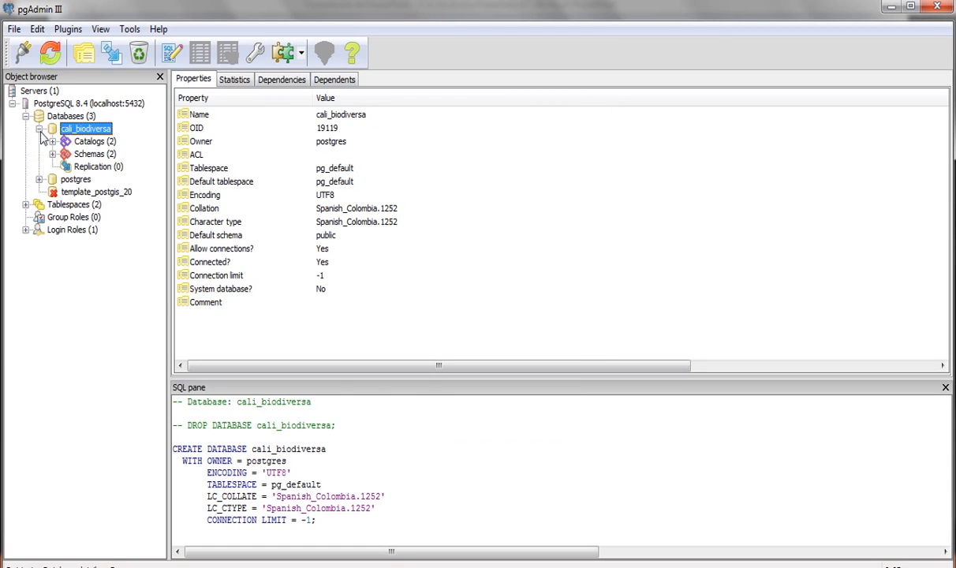
pyautogui.click(52, 154)
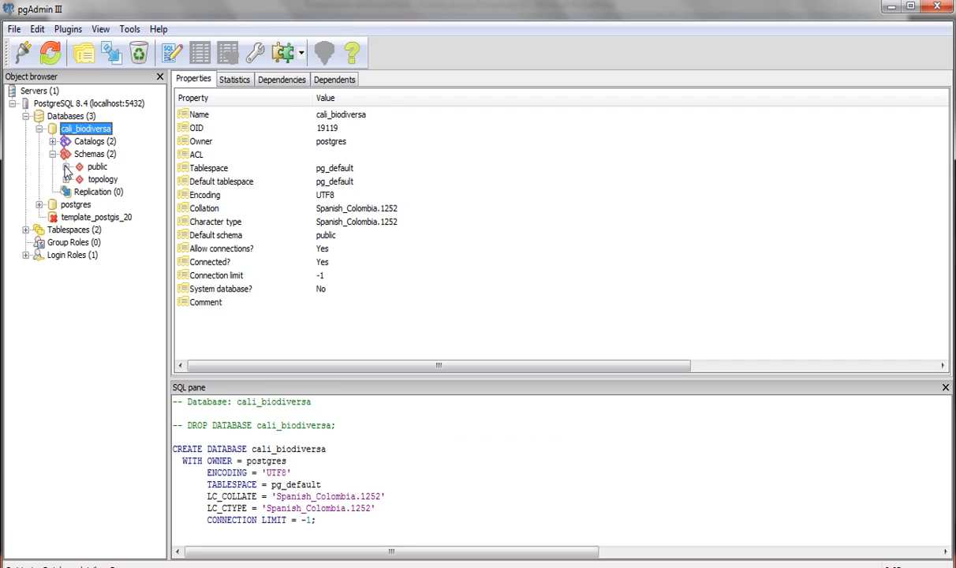
pyautogui.click(66, 166)
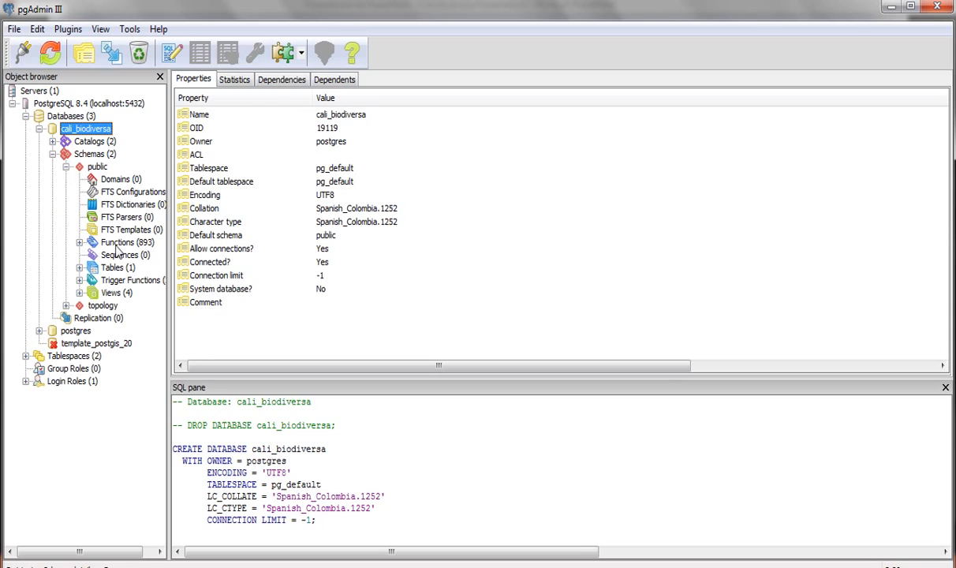
pyautogui.click(79, 268)
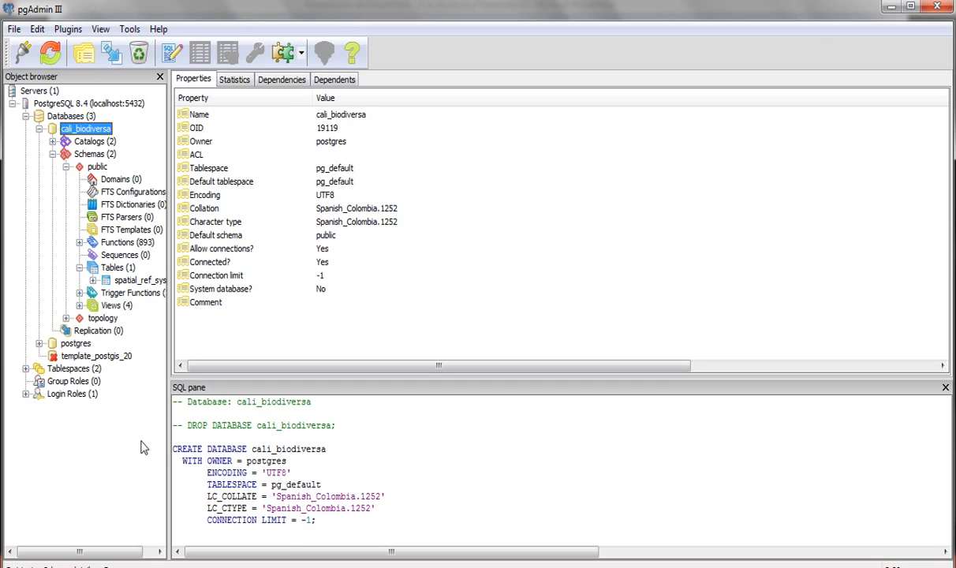
# - Switch to QGIS and define a new PostGIS connection named CaliBiodiversa with host localhost and database cali_biodiversa
pyautogui.click(345, 567)
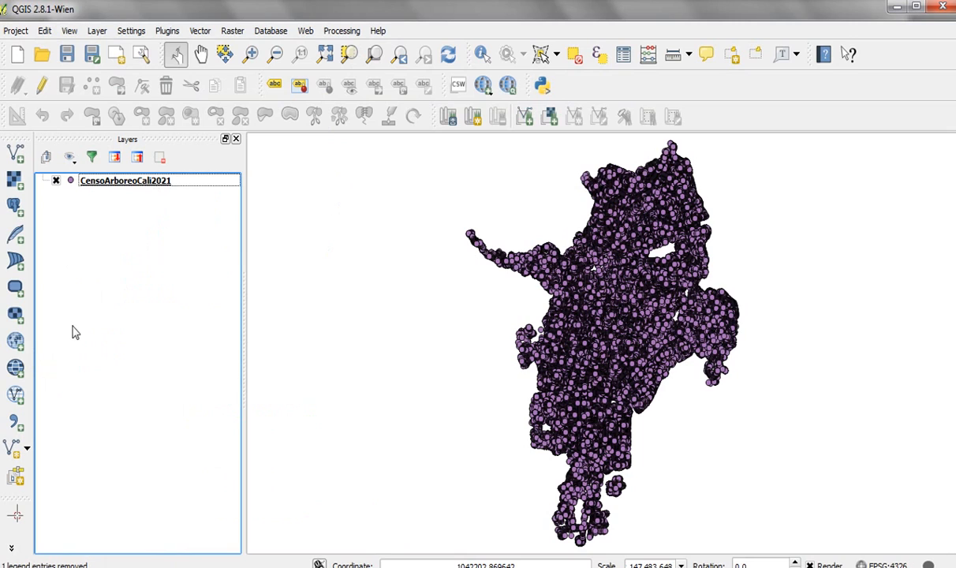
pyautogui.click(14, 207)
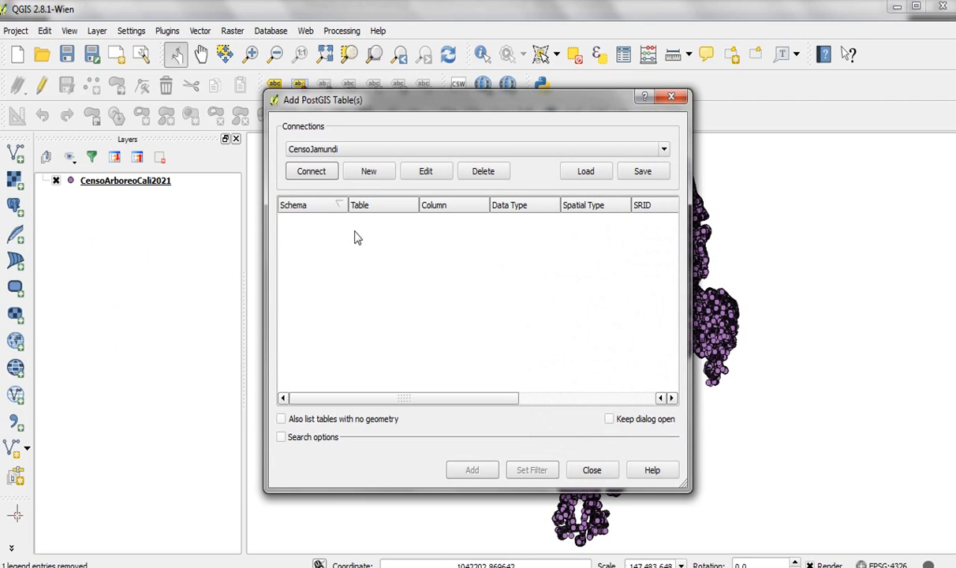
pyautogui.click(367, 177)
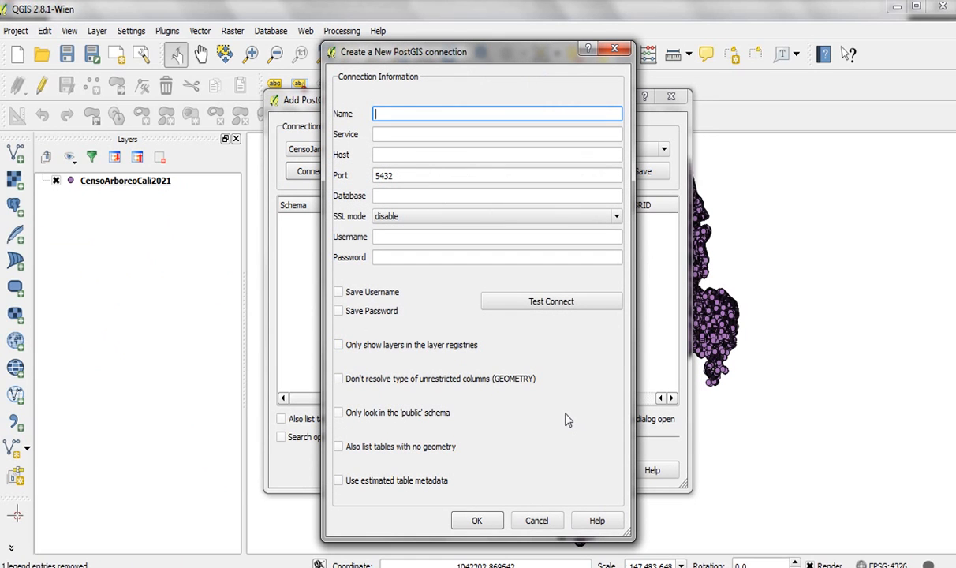
pyautogui.write('Cali')
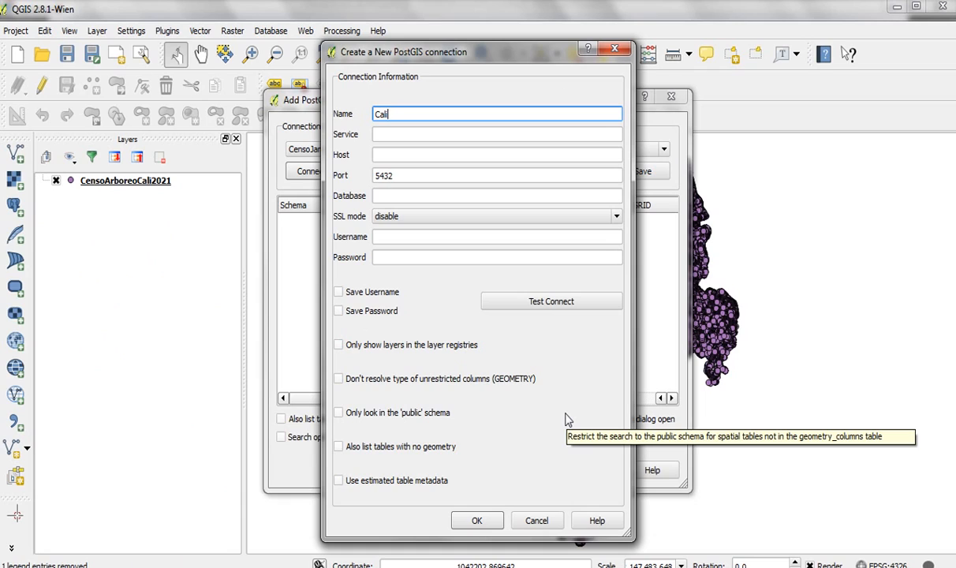
pyautogui.write('Biodiversa')
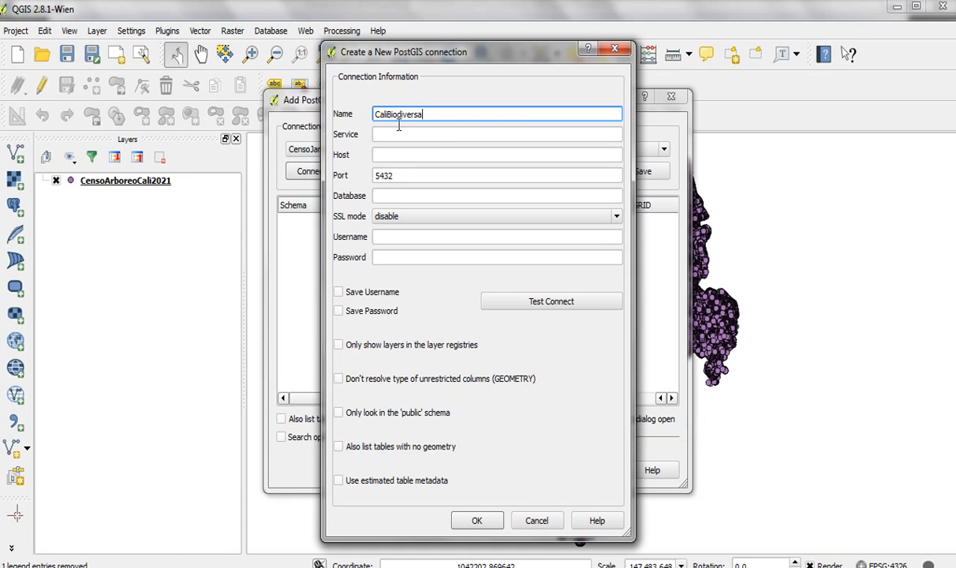
pyautogui.click(402, 157)
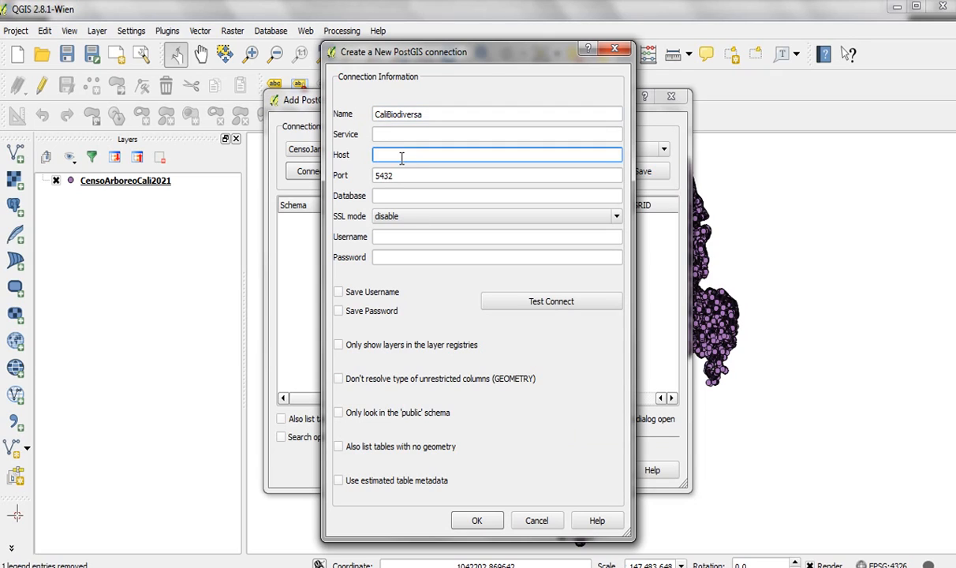
pyautogui.write('localhost')
pyautogui.click(395, 193)
pyautogui.write('cali')
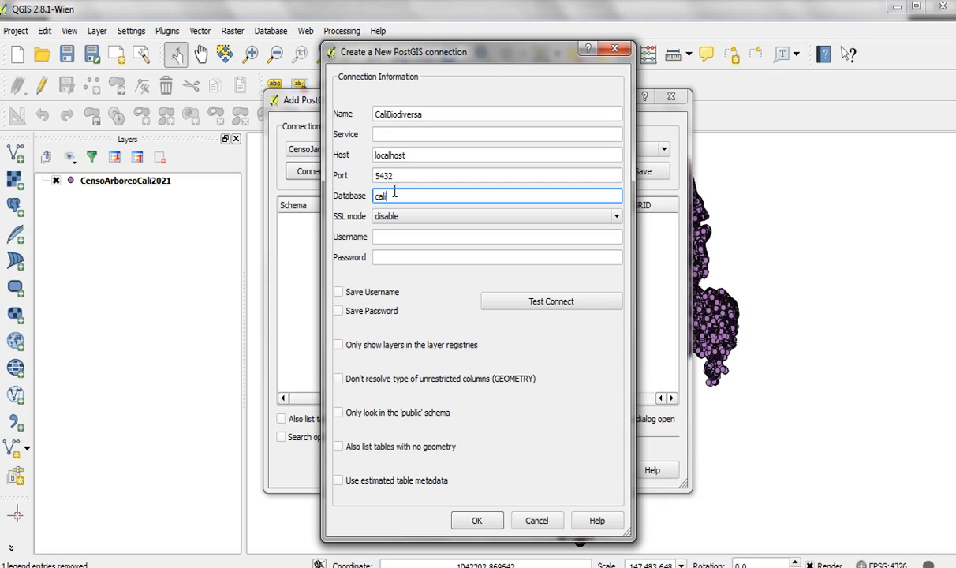
pyautogui.write('_biodiversa')
# - Test the new connection, supplying the database username and password
pyautogui.click(549, 303)
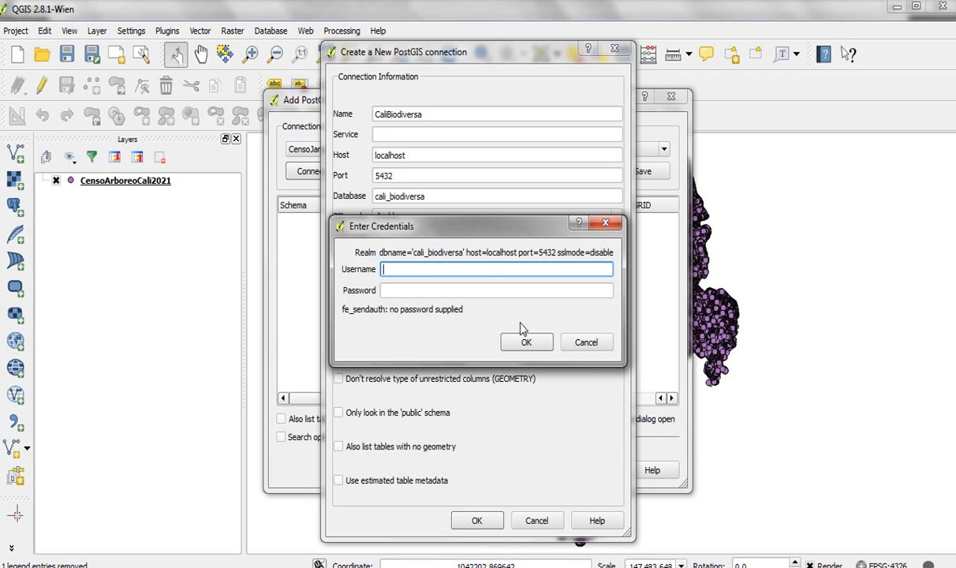
pyautogui.write('postgres')
pyautogui.click(467, 293)
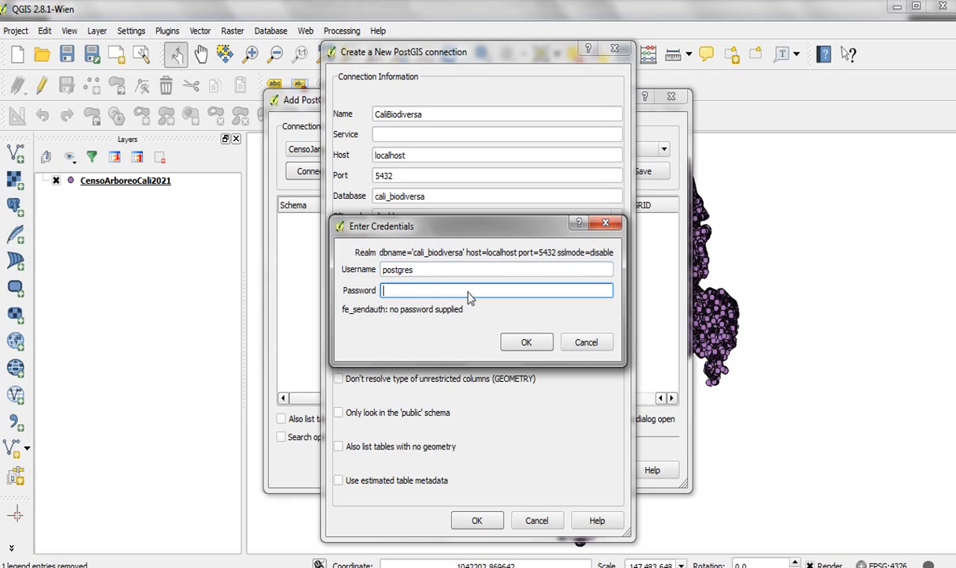
pyautogui.write('postgres')
pyautogui.click(521, 342)
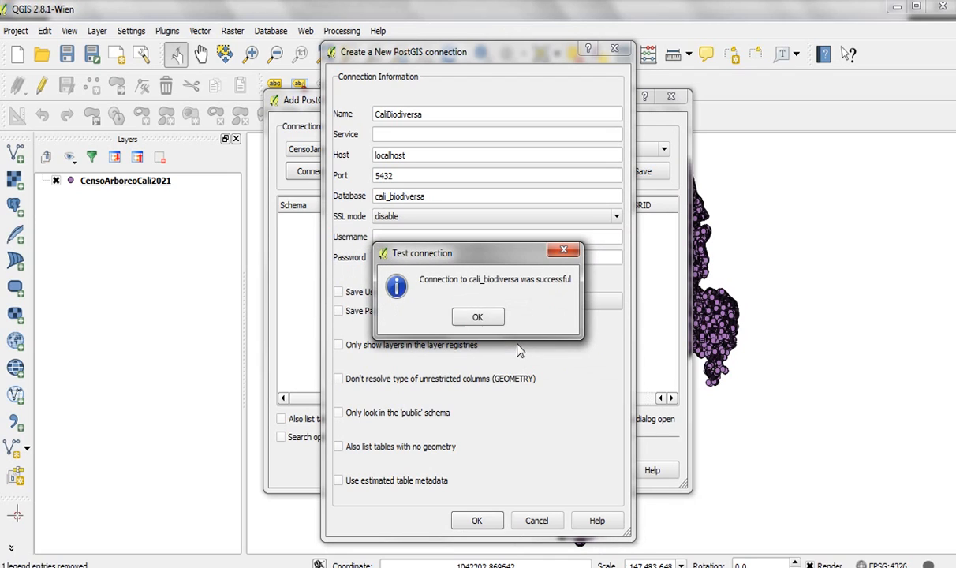
pyautogui.click(477, 318)
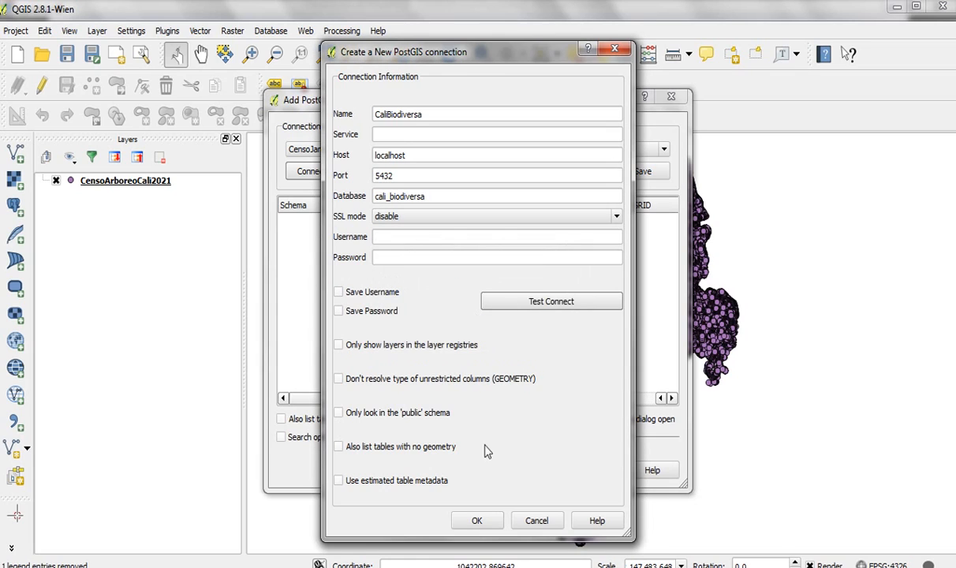
# - Save the CaliBiodiversa connection, connect to it to retrieve its tables, and close the Add PostGIS Tables dialog
pyautogui.click(478, 521)
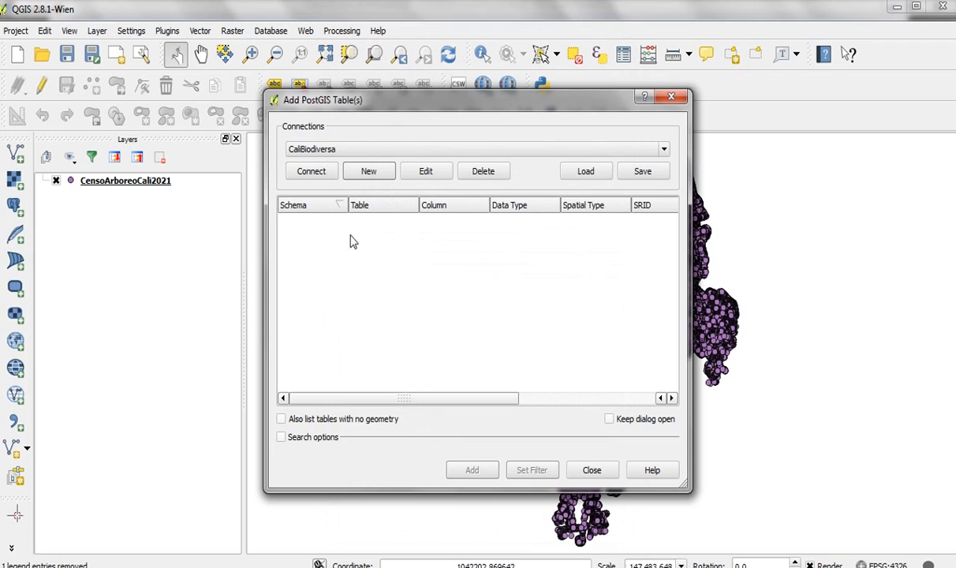
pyautogui.click(312, 172)
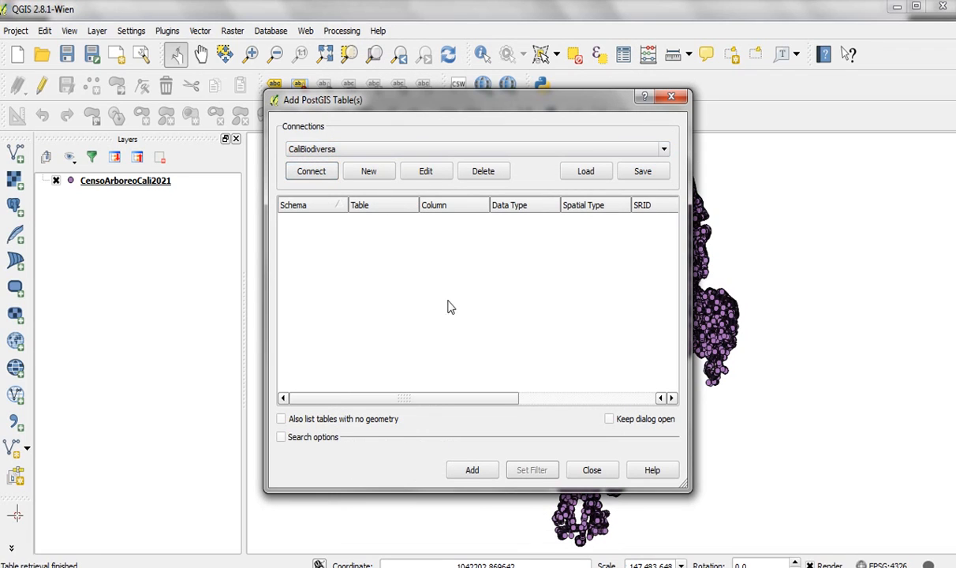
pyautogui.click(591, 469)
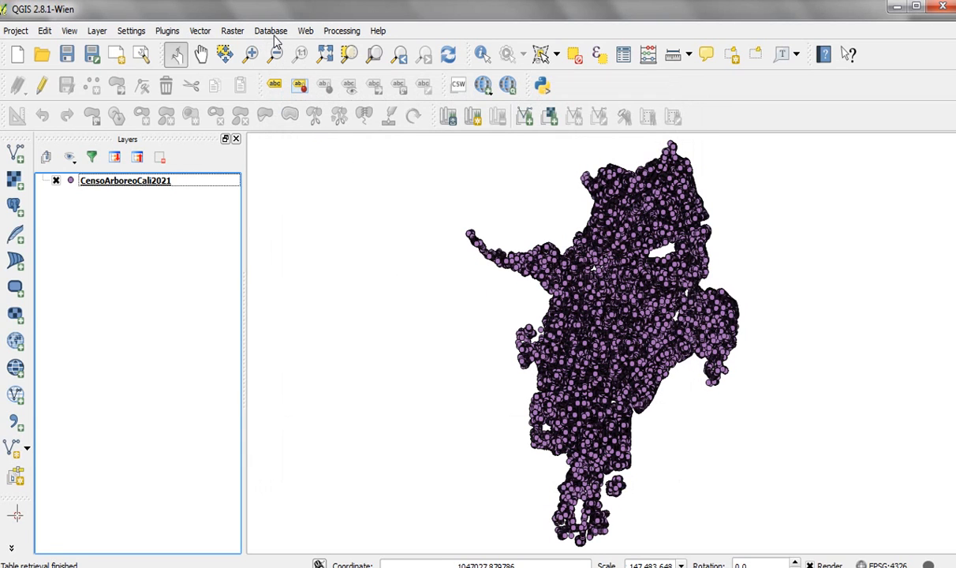
# - Open DB Manager and expand the public schema of the CaliBiodiversa PostGIS connection
pyautogui.click(273, 33)
pyautogui.moveTo(286, 46)
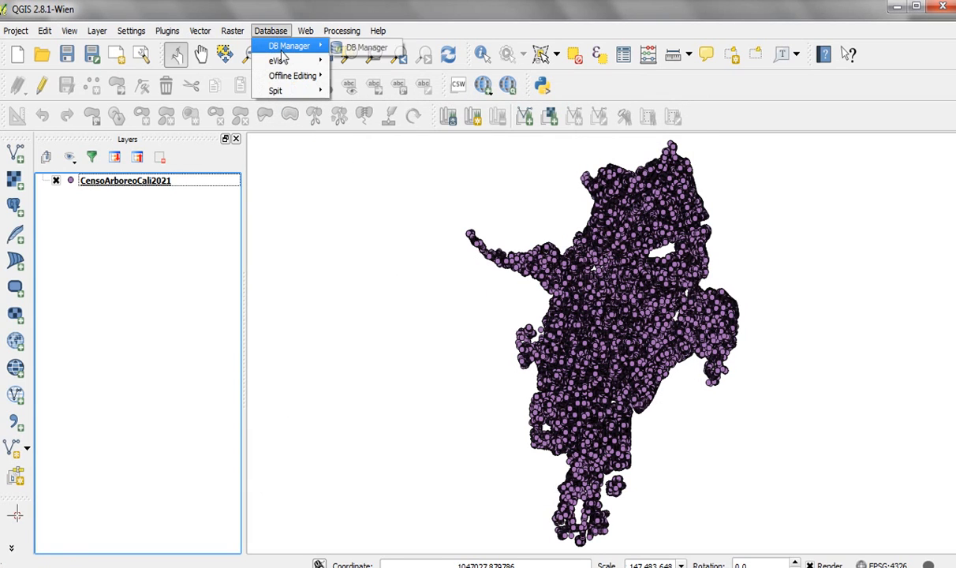
pyautogui.click(367, 49)
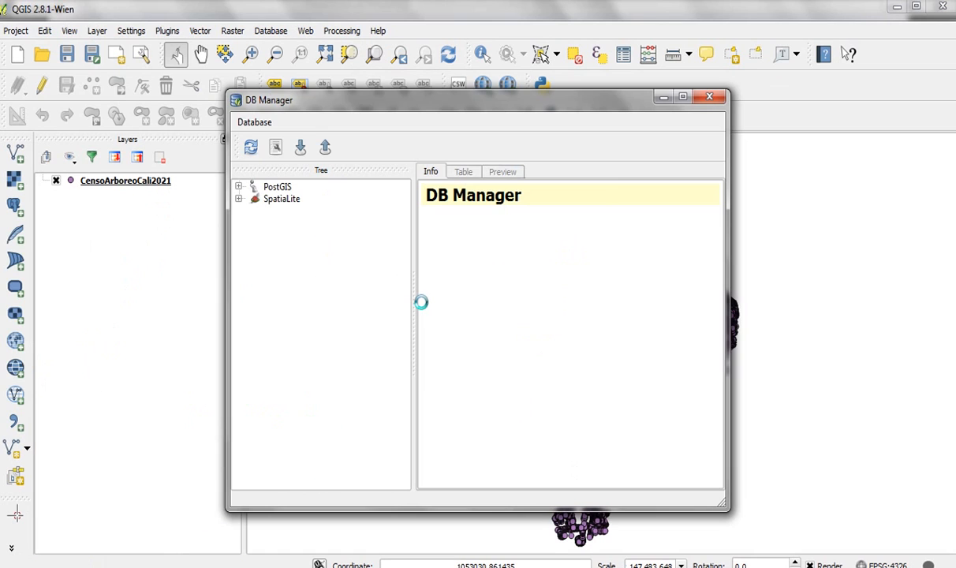
pyautogui.click(238, 187)
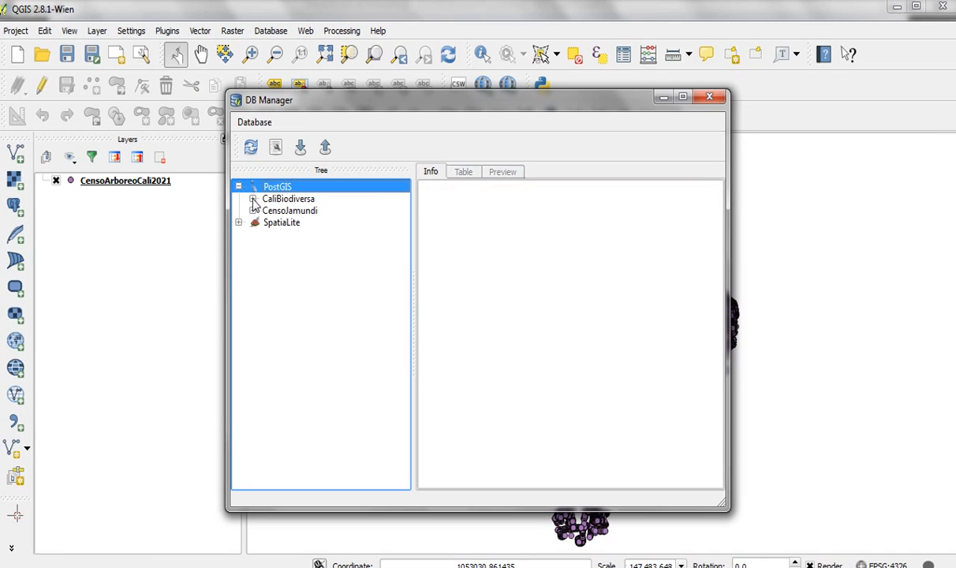
pyautogui.click(252, 199)
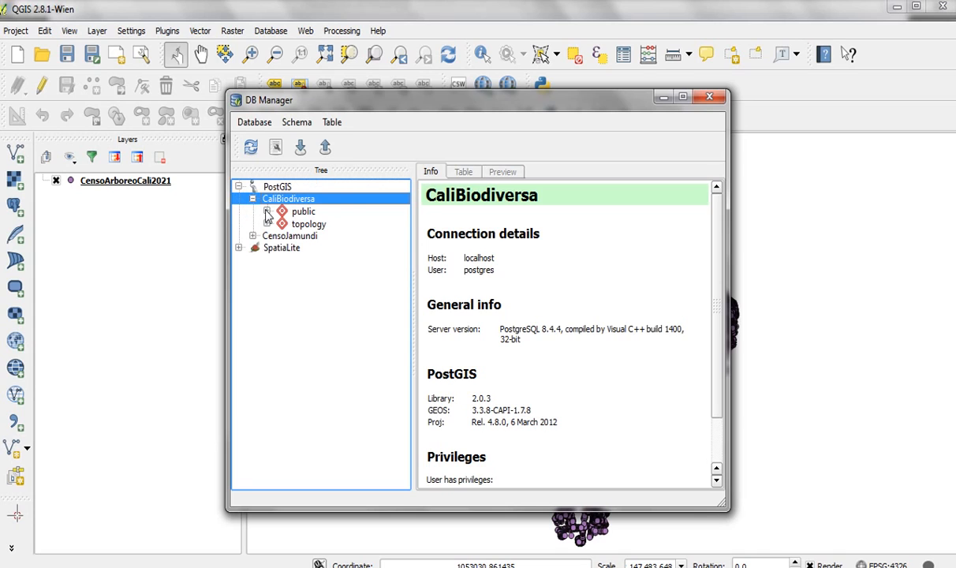
pyautogui.click(266, 211)
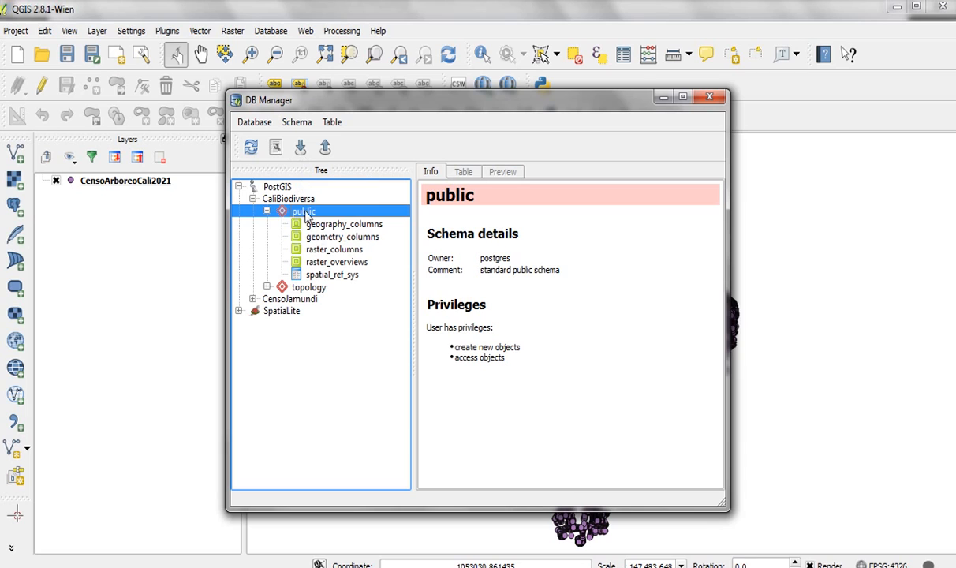
# - Start importing the CensoArboreoCali2021 layer into the public schema, with censo_arboreo as the output table name
pyautogui.click(298, 150)
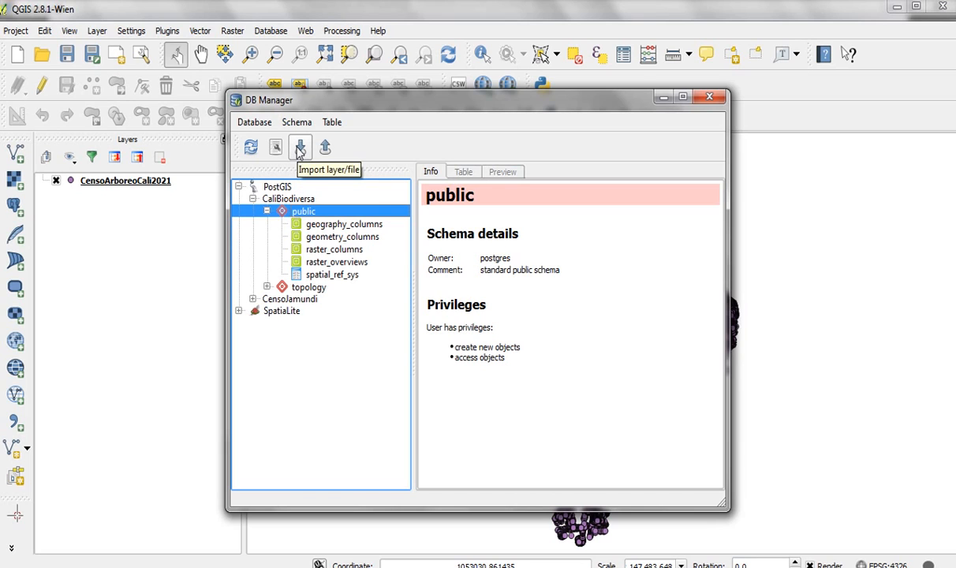
pyautogui.click(300, 149)
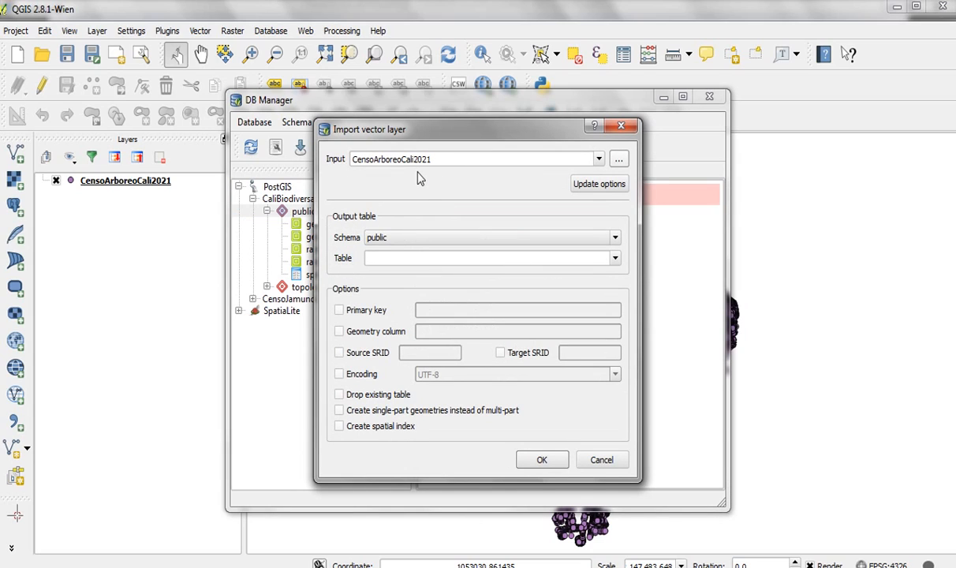
pyautogui.click(563, 258)
pyautogui.write('censo')
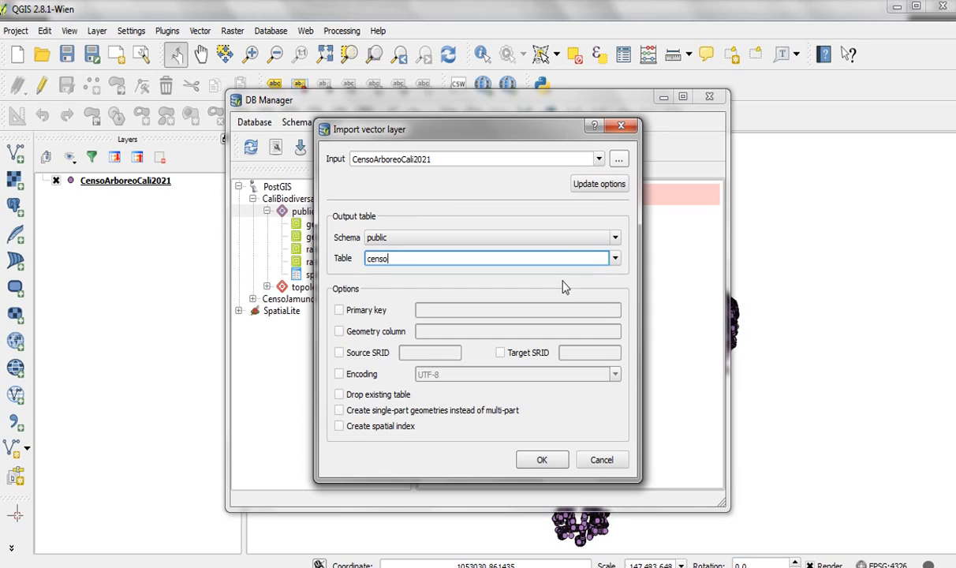
pyautogui.write('_arboreo')
# - Enable the geometry column option with the name geom and the target SRID option with the value 3115
pyautogui.click(340, 332)
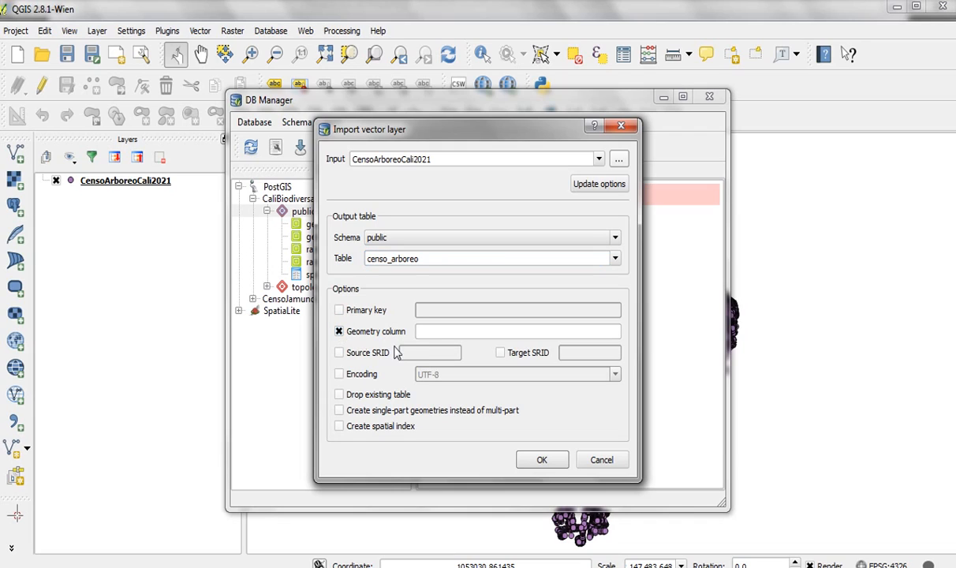
pyautogui.click(435, 330)
pyautogui.write('geom')
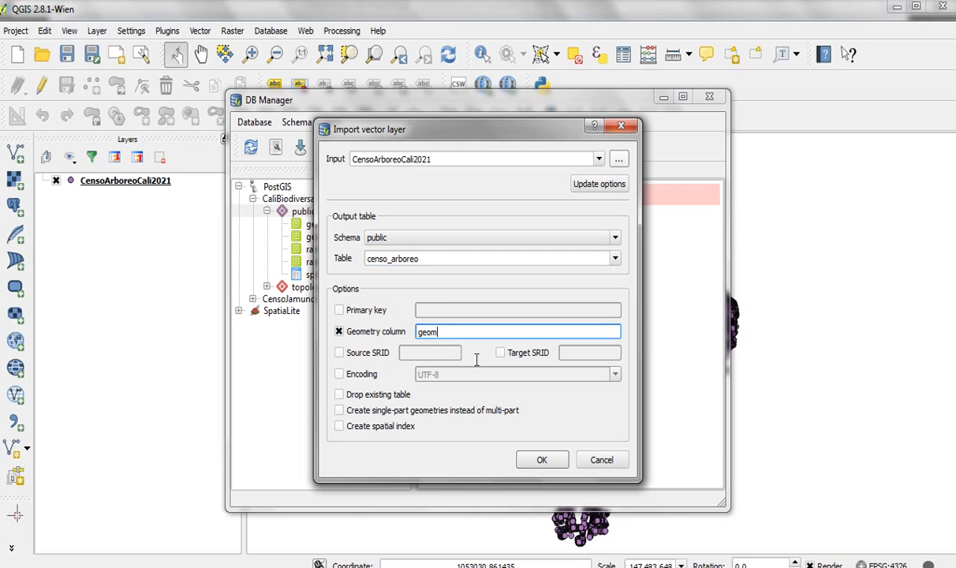
pyautogui.click(500, 353)
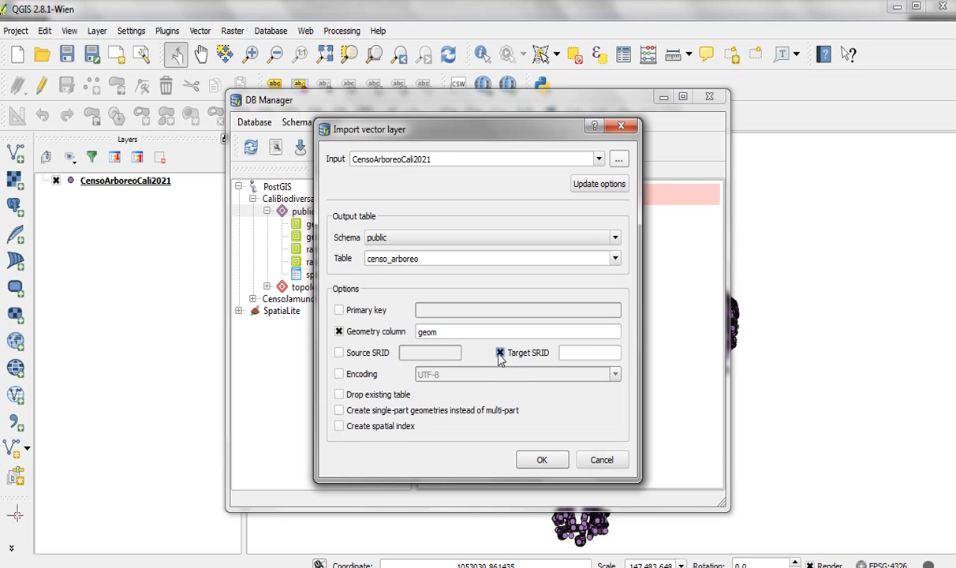
pyautogui.click(579, 356)
pyautogui.write('3115')
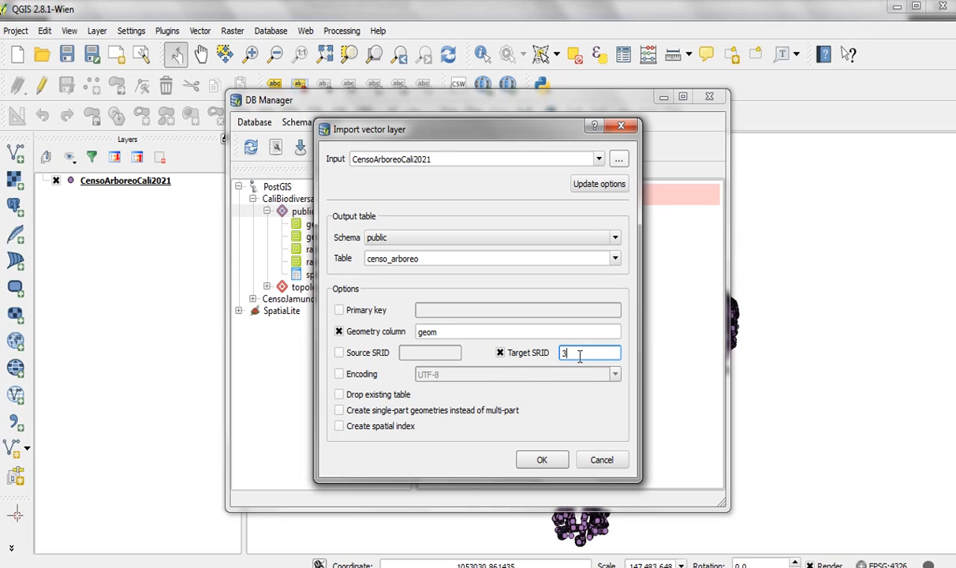
# - Enable UTF-8 encoding for the import and specify id as the table's primary key
pyautogui.click(338, 374)
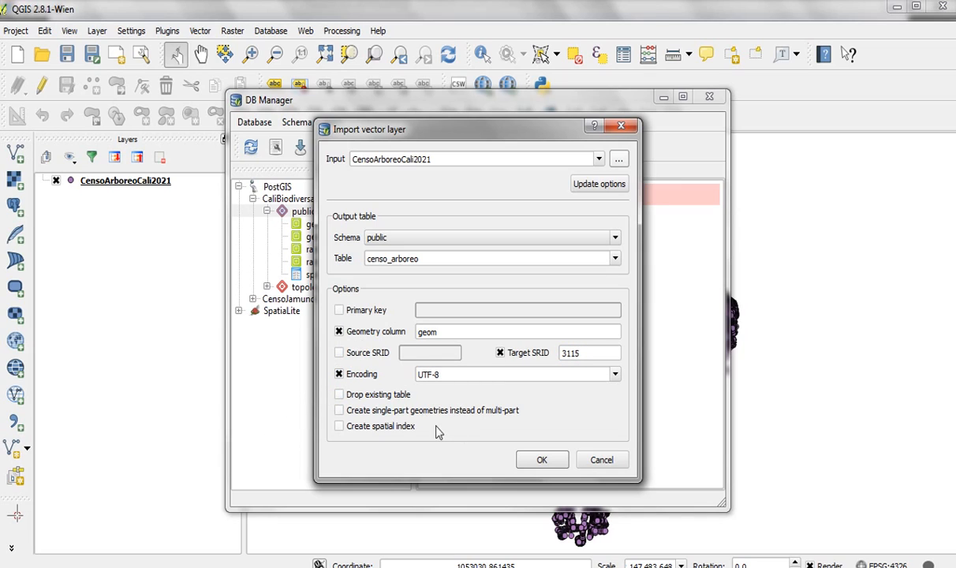
pyautogui.click(339, 311)
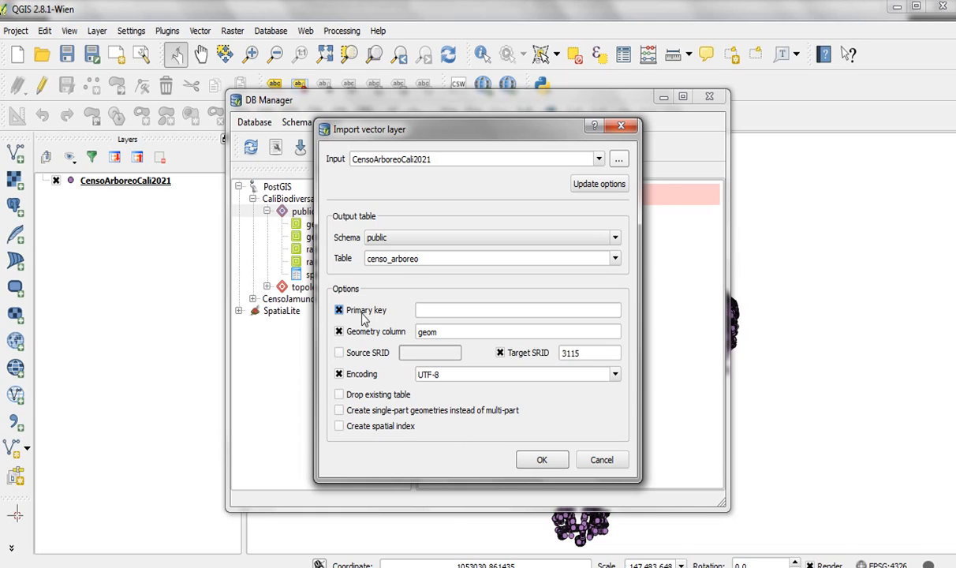
pyautogui.click(430, 311)
pyautogui.write('id')
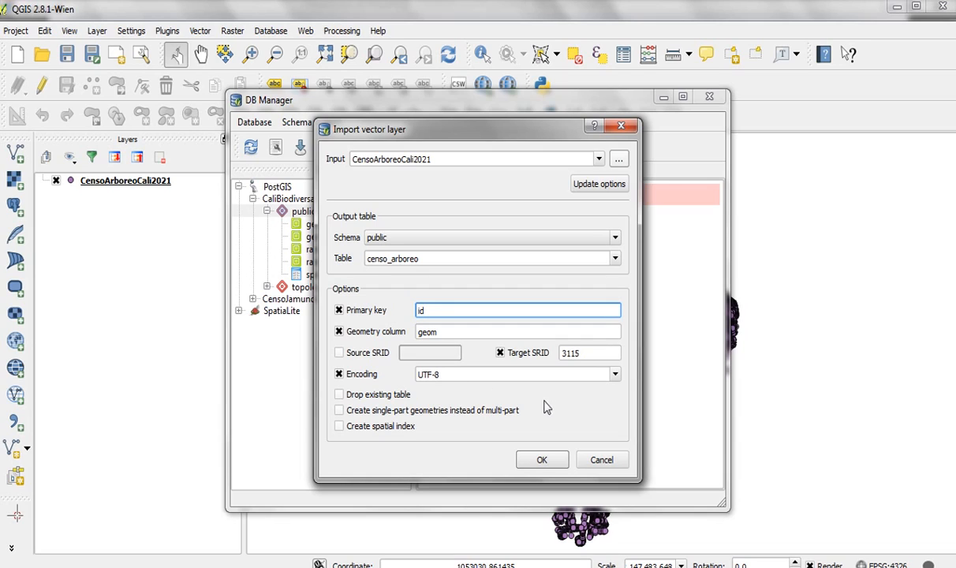
# - Run the layer import into the database, and switch to the Cali Biodiversa presentation in PowerPoint
pyautogui.click(542, 465)
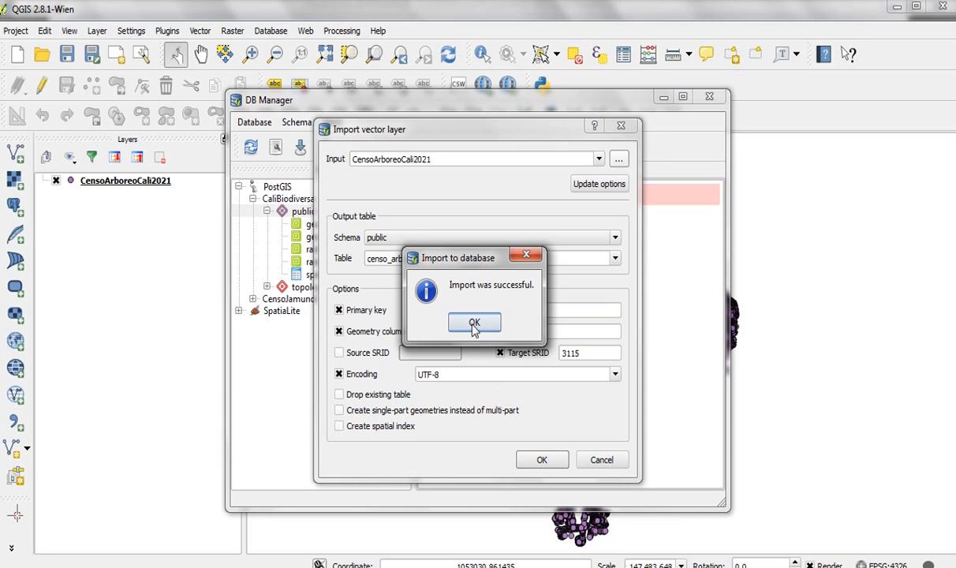
pyautogui.click(474, 323)
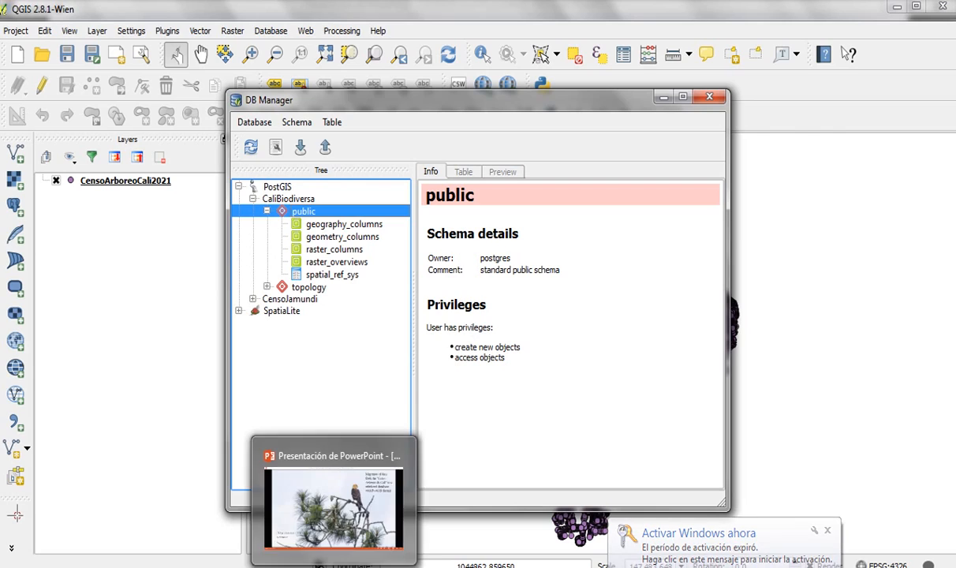
pyautogui.click(341, 567)
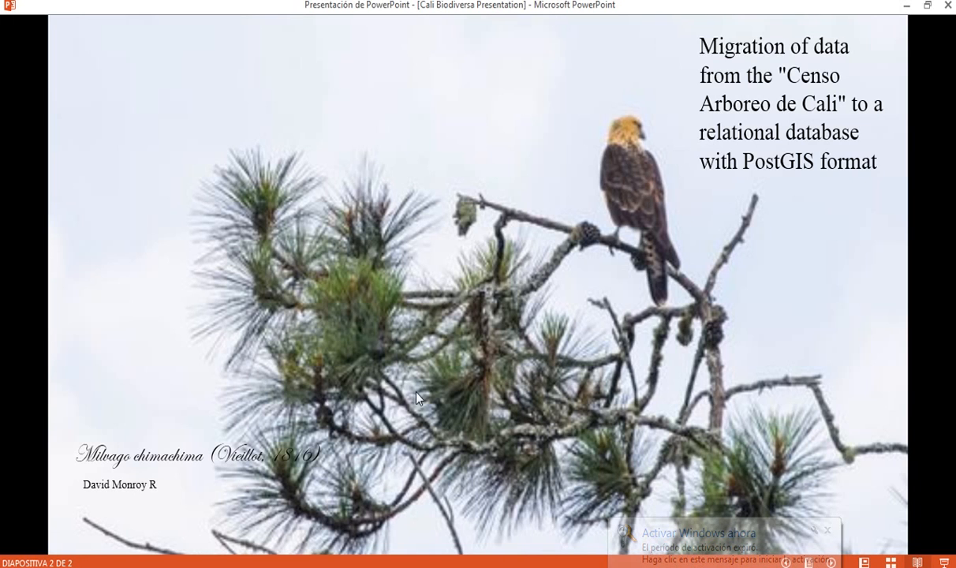